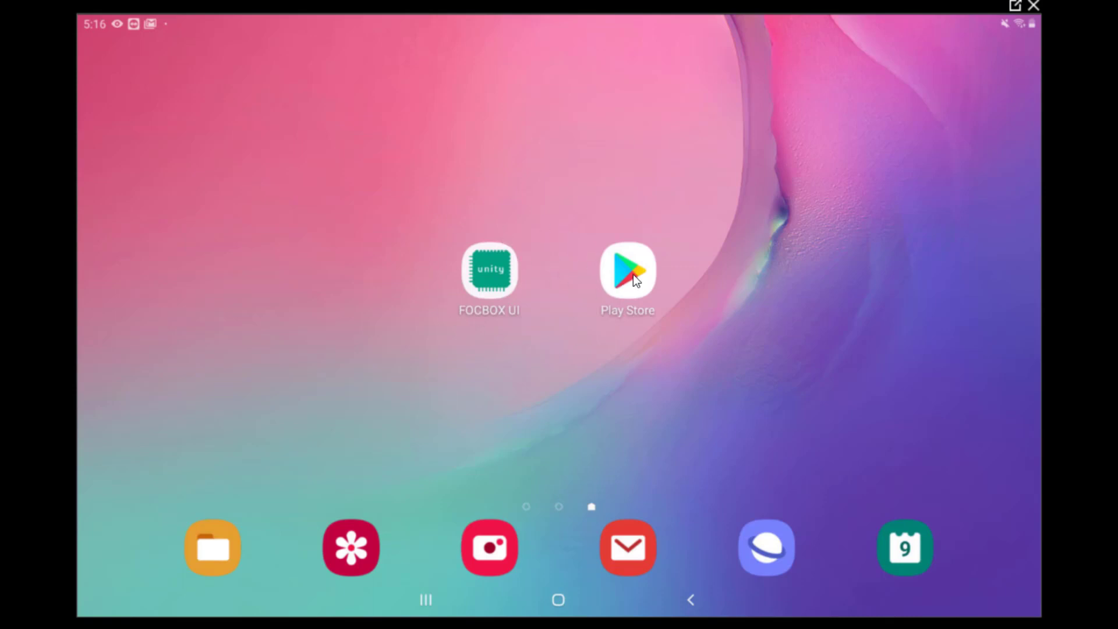
# Step: Find the Enertion Focbox Unity UI app in the Play Store with the search "focbox unity" and open it
pyautogui.click(619, 287)
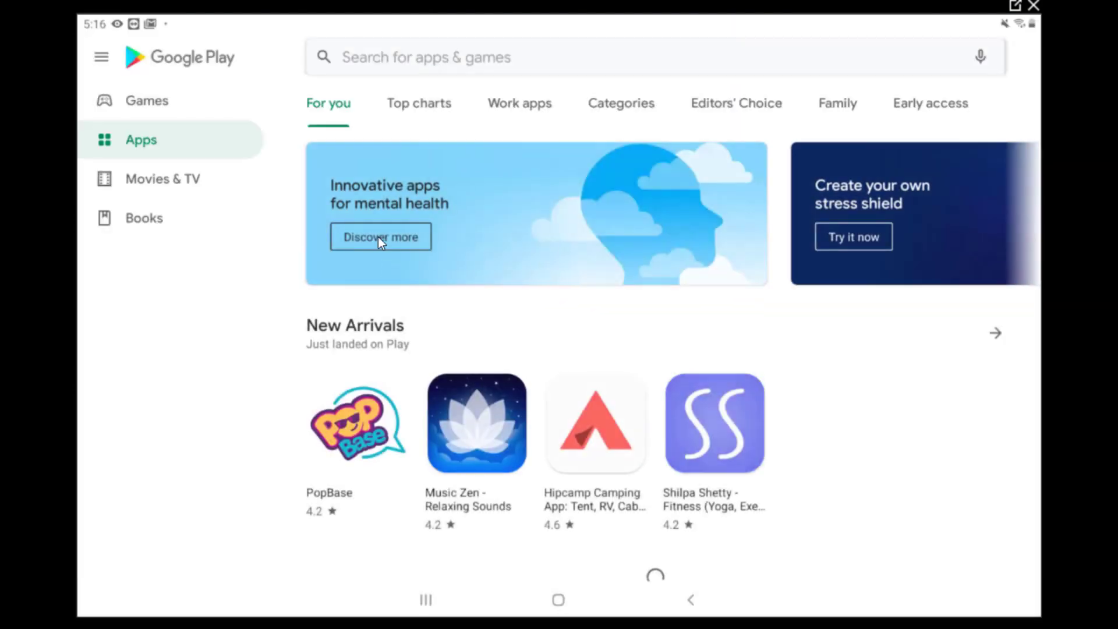
pyautogui.click(393, 58)
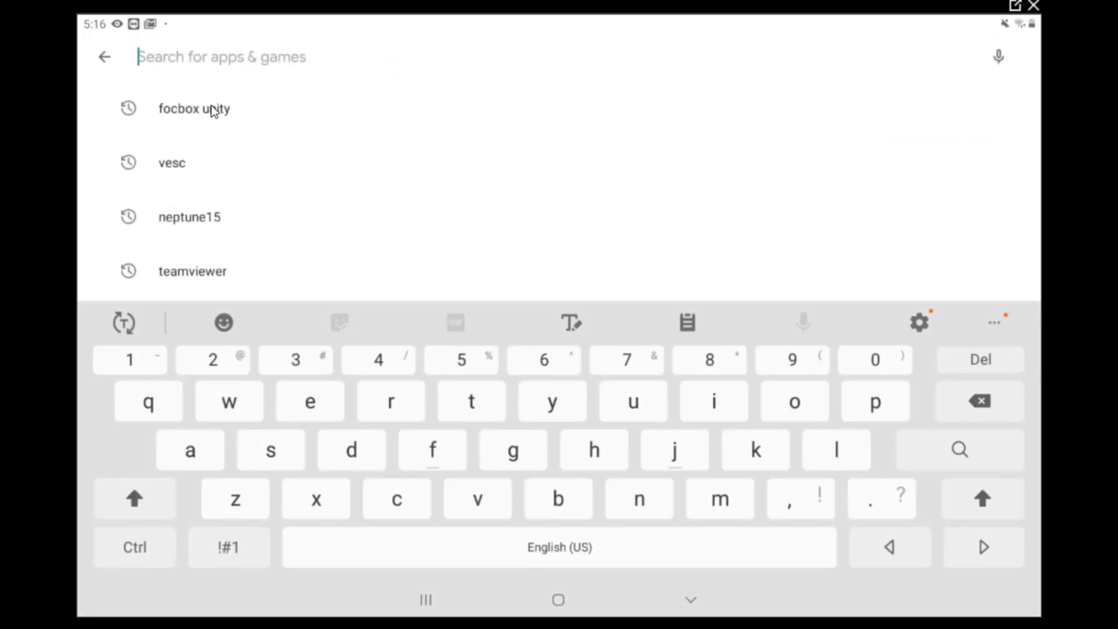
pyautogui.click(210, 109)
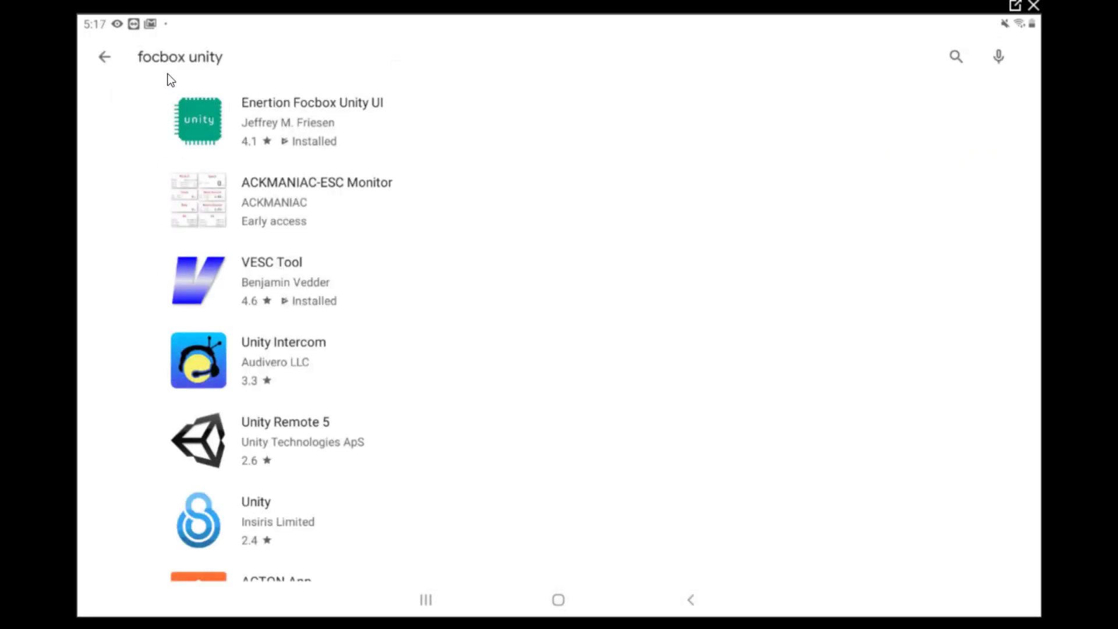
pyautogui.click(292, 119)
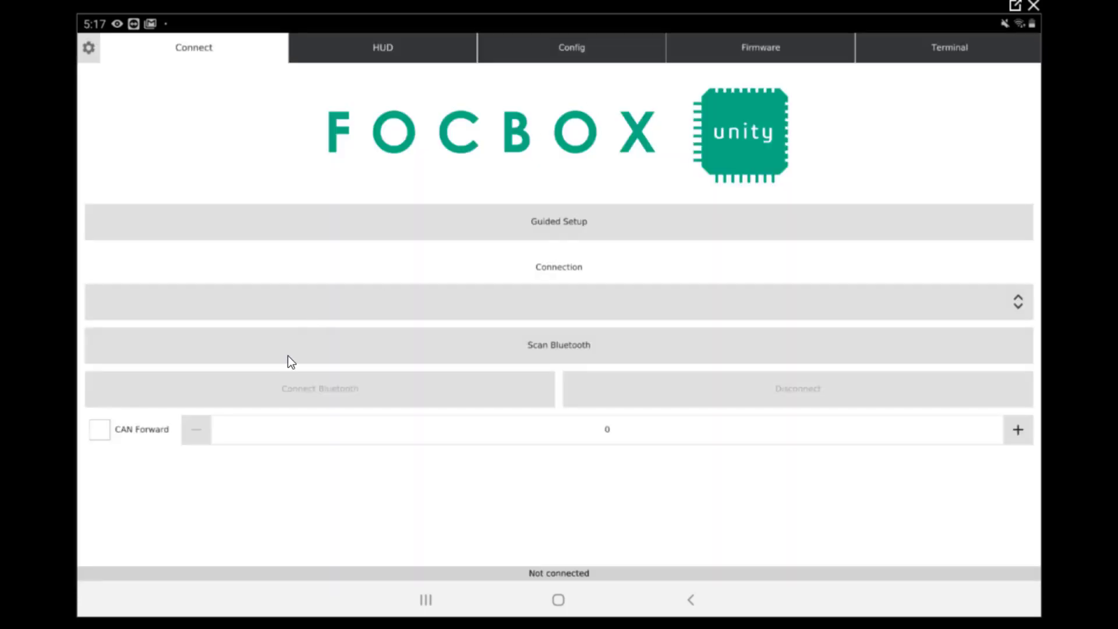
# Step: Scan for Bluetooth devices and connect to the UNITY BLE 1.1 controller
pyautogui.click(513, 340)
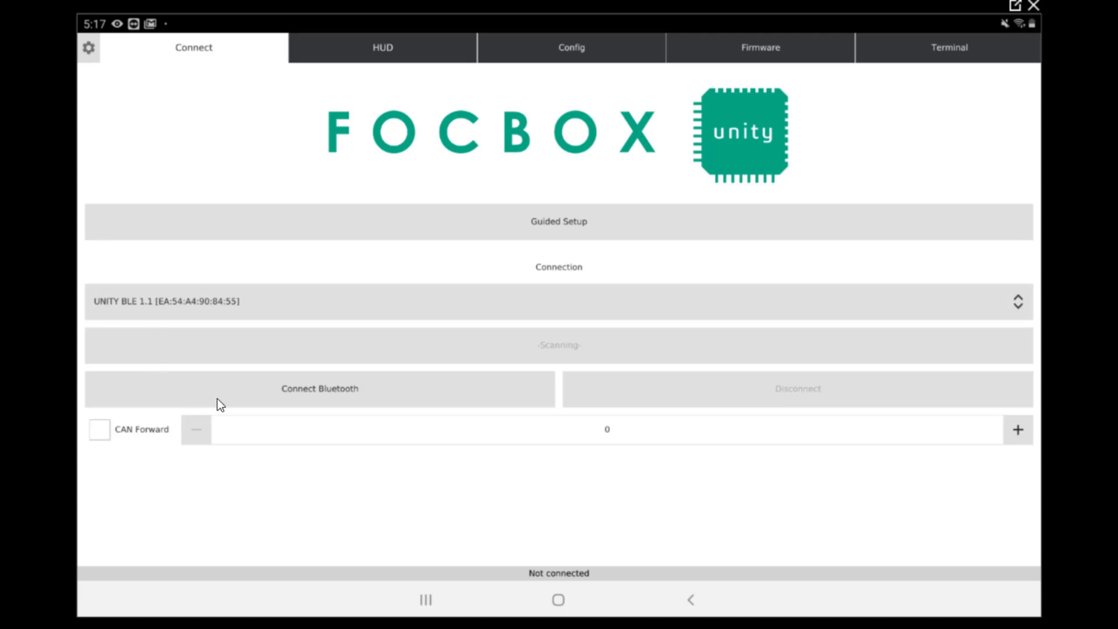
pyautogui.click(301, 388)
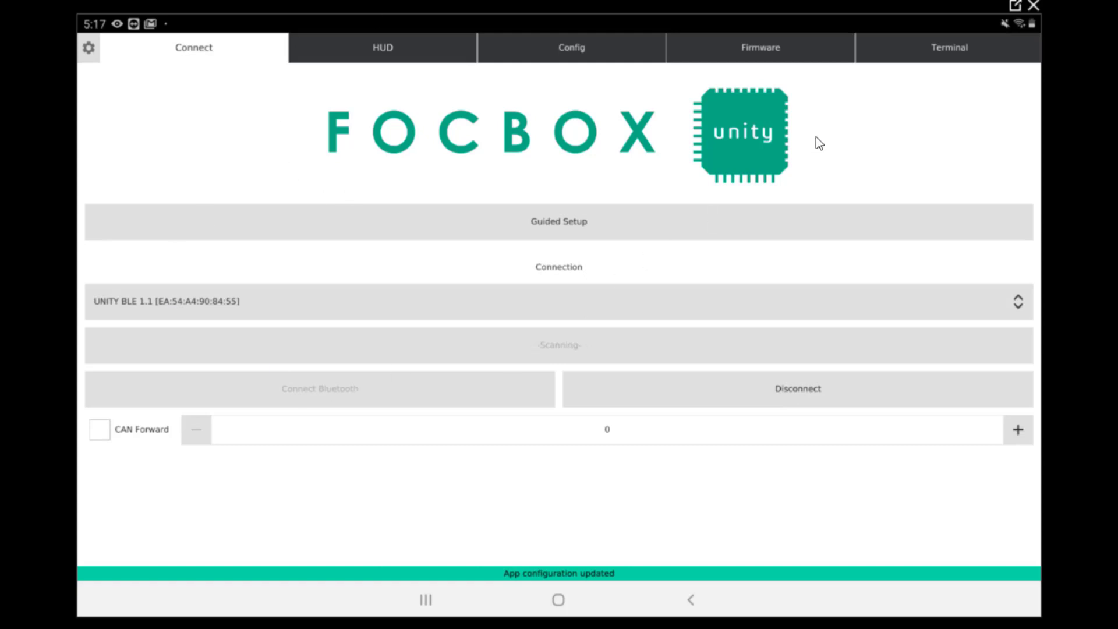
# Step: Check the controller's firmware information and read its current configuration into the app
pyautogui.click(768, 51)
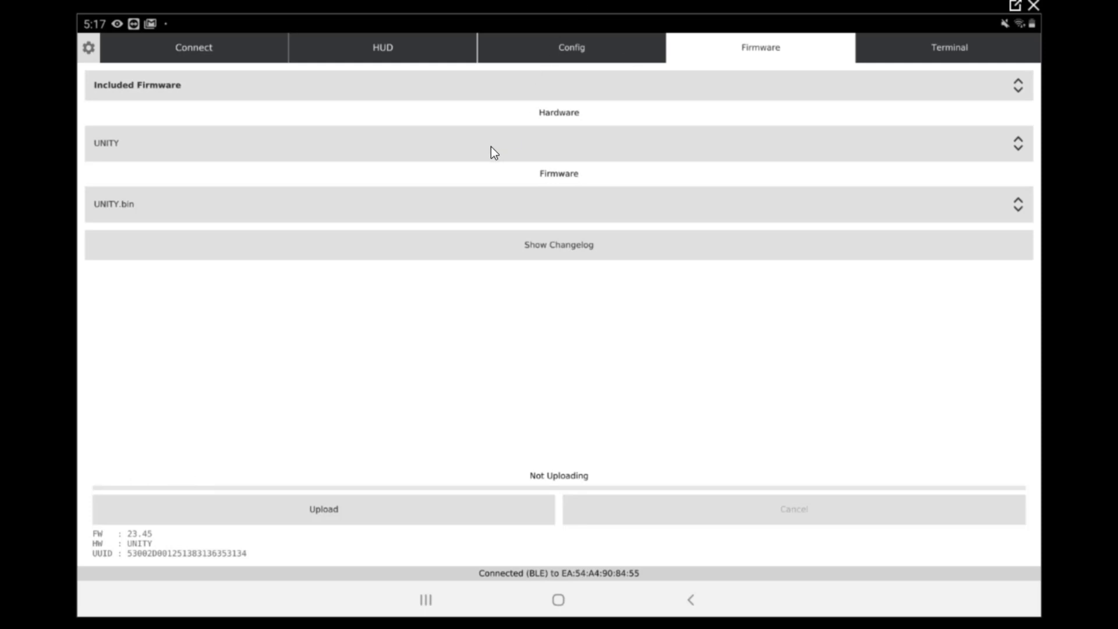
pyautogui.click(577, 52)
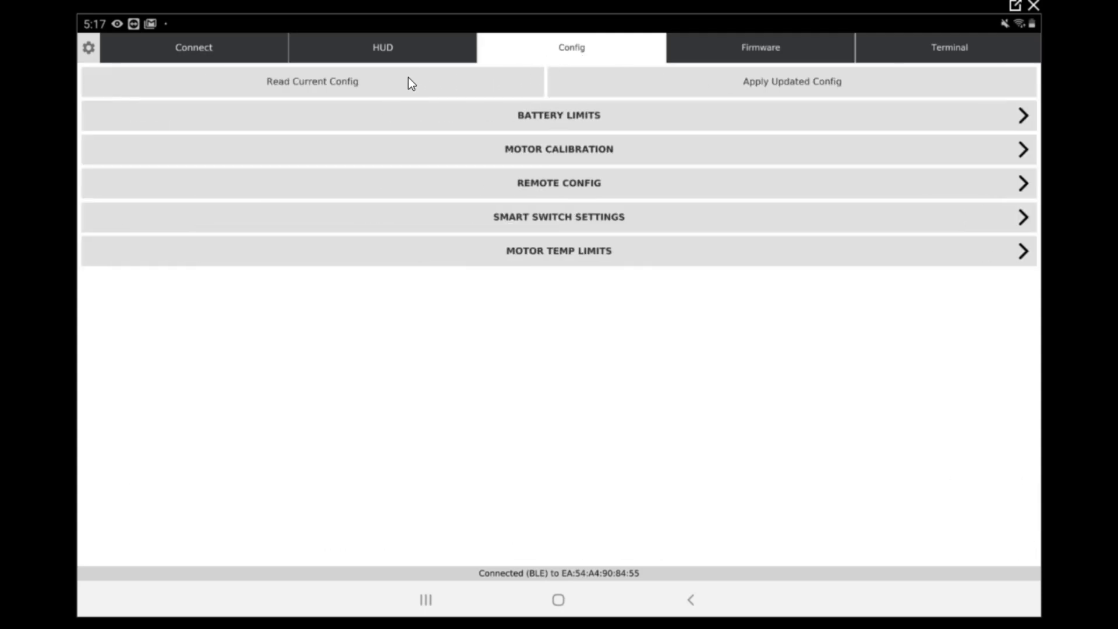
pyautogui.click(357, 81)
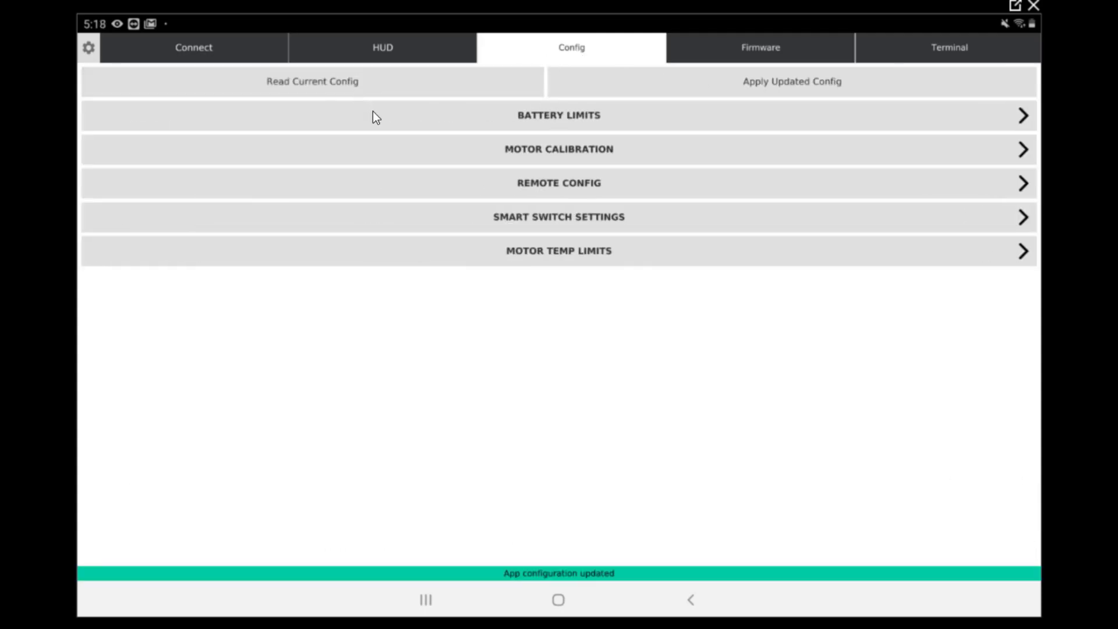
# Step: Set the series cell count in the battery limits to 12 cells
pyautogui.click(396, 119)
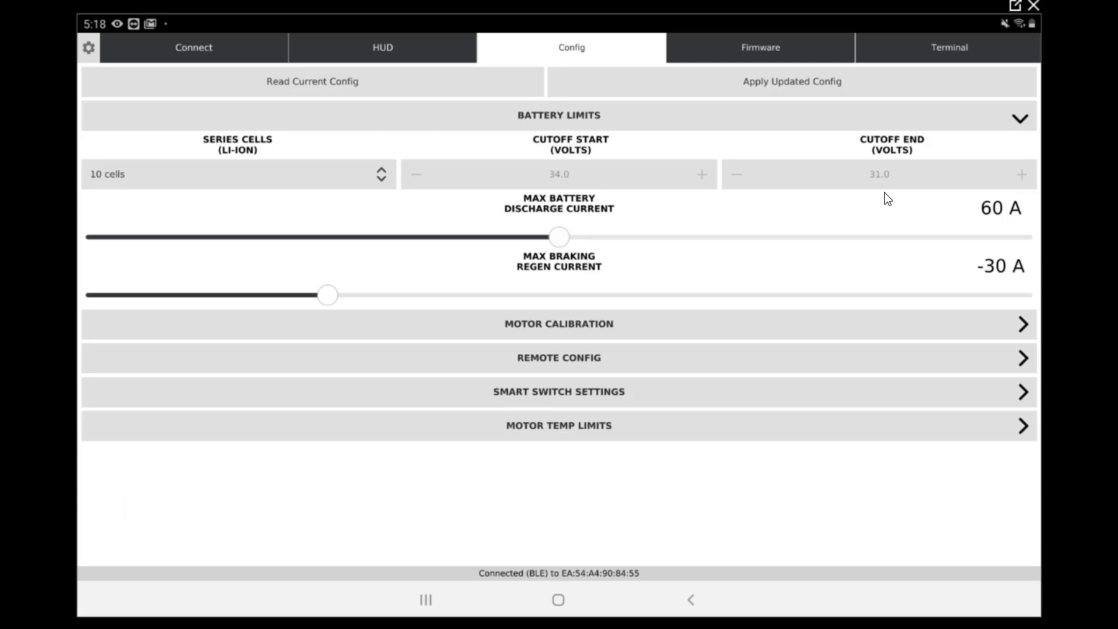
pyautogui.click(199, 177)
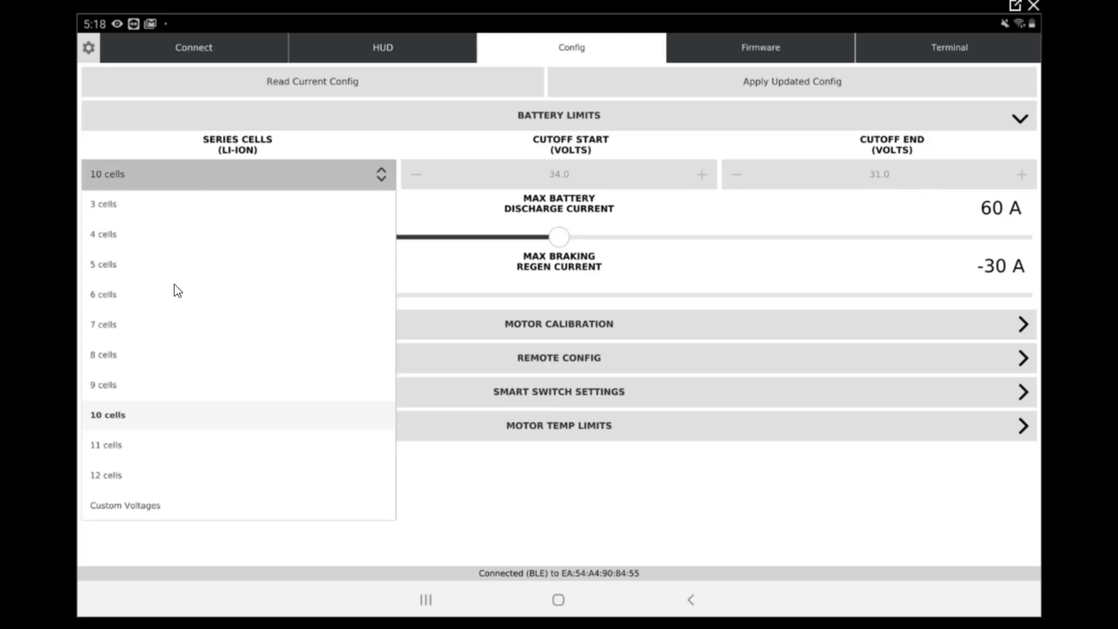
pyautogui.click(134, 508)
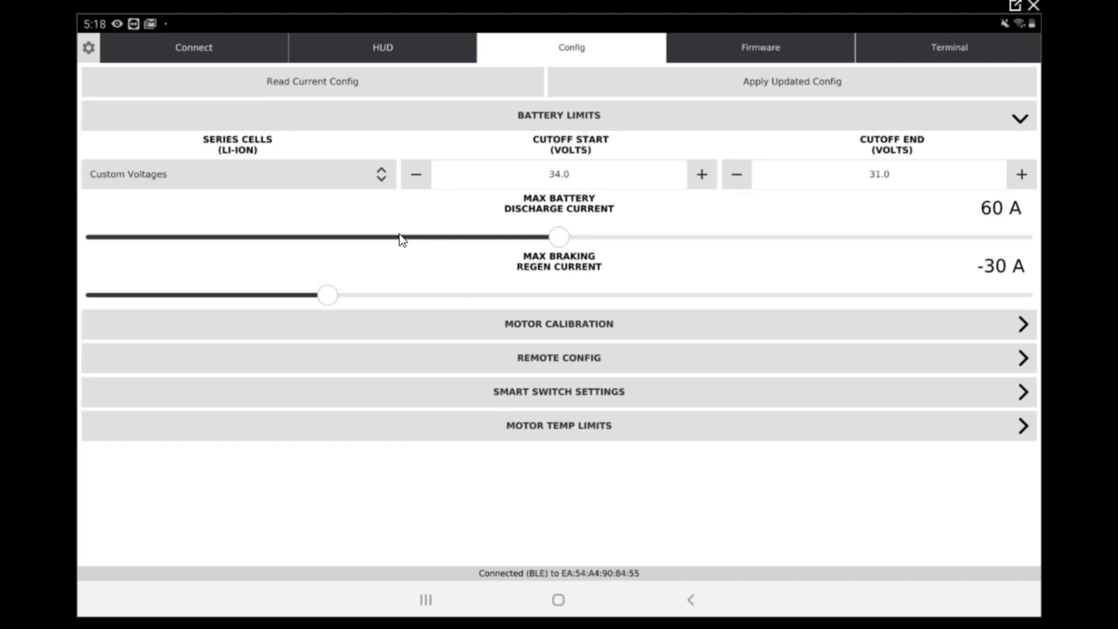
pyautogui.click(383, 175)
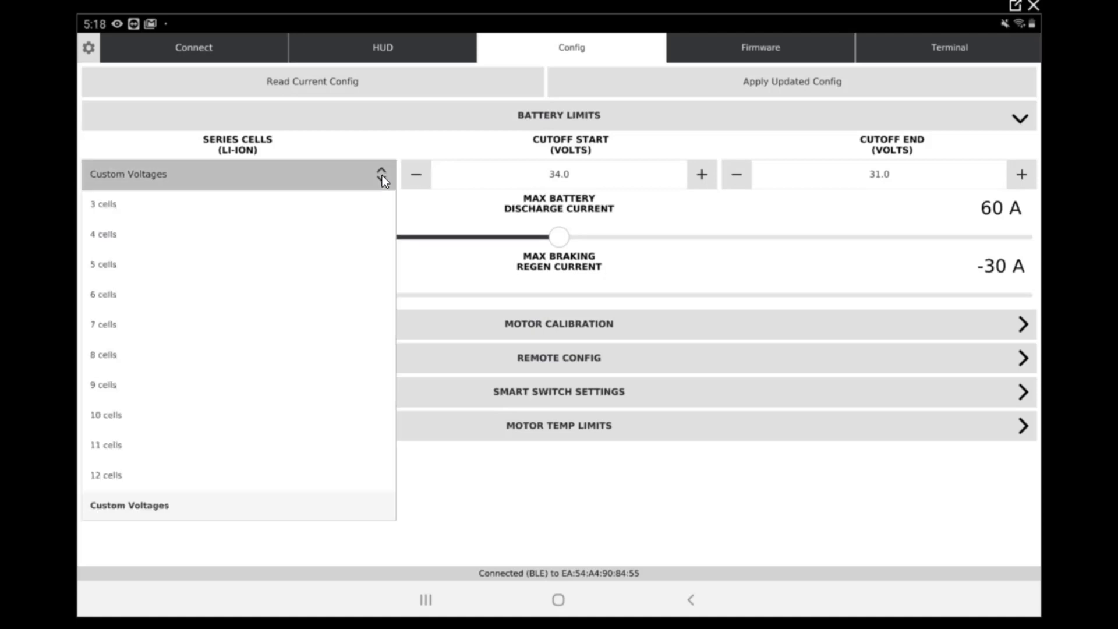
pyautogui.click(106, 475)
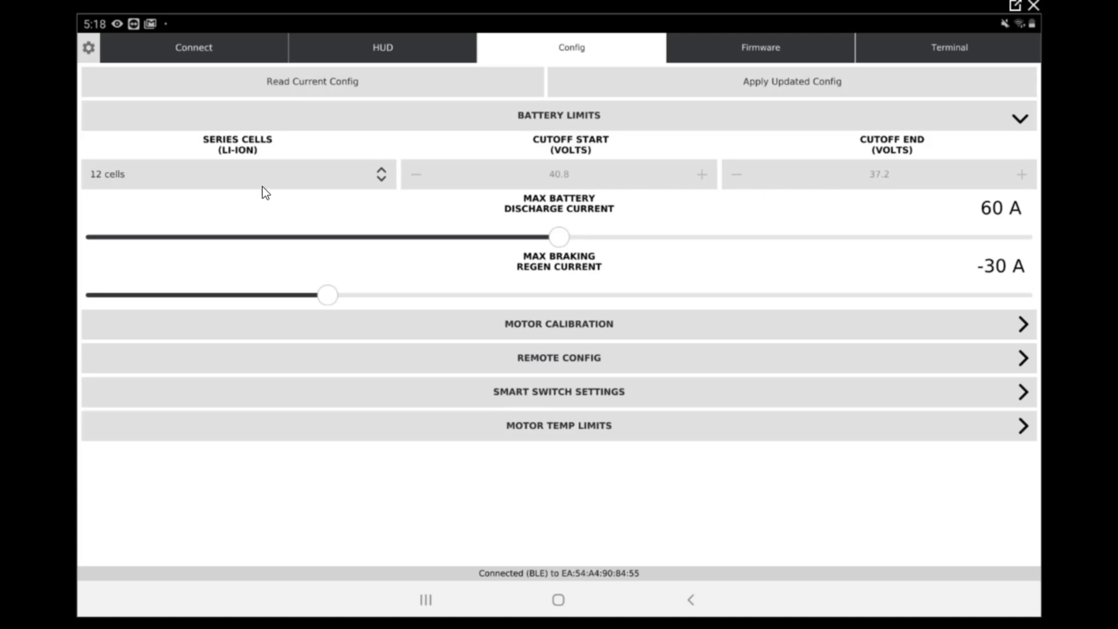
# Step: Switch the battery limits to custom voltages, with cutoff start at 38.6 V and cutoff end at 35.6 V
pyautogui.click(198, 182)
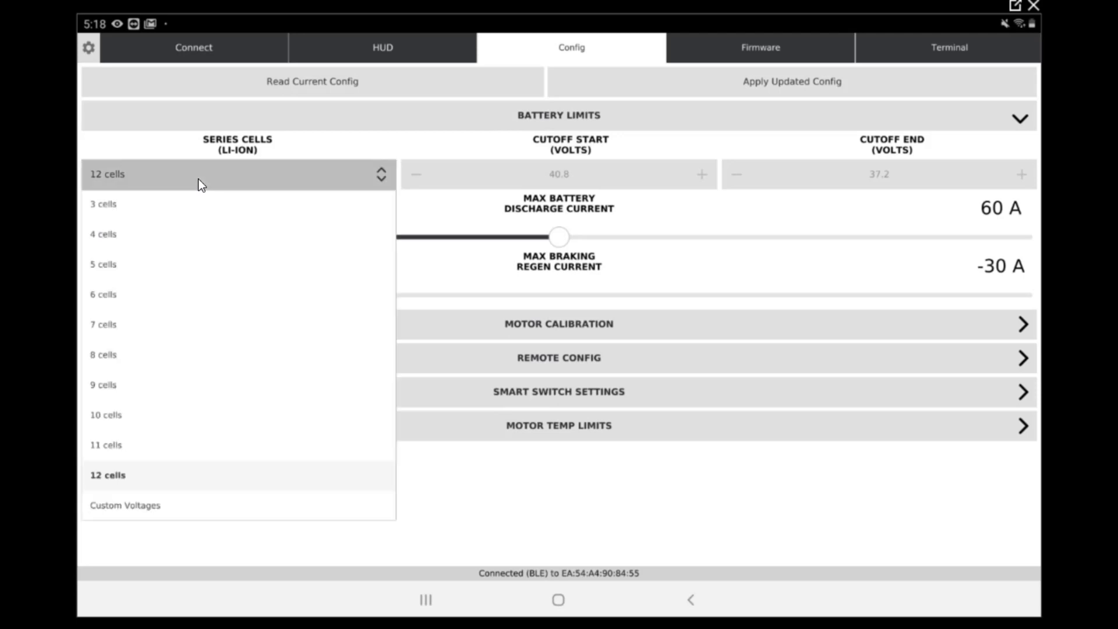
pyautogui.click(174, 507)
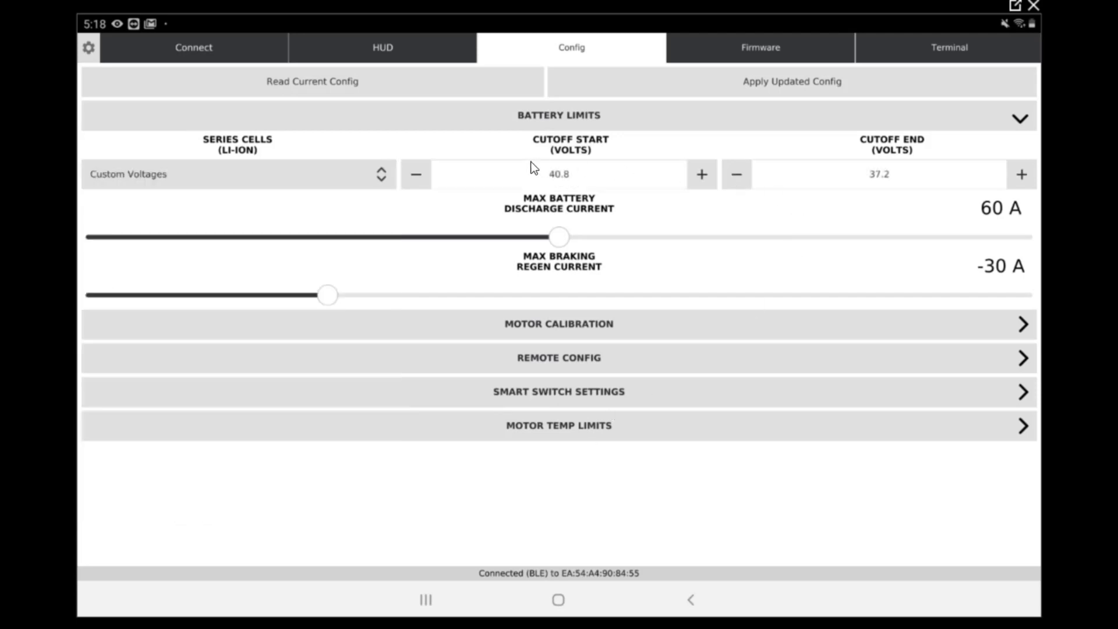
pyautogui.click(421, 176)
pyautogui.click(421, 175)
pyautogui.click(422, 176)
pyautogui.click(421, 175)
pyautogui.click(421, 175)
pyautogui.click(429, 176)
pyautogui.click(742, 175)
pyautogui.click(741, 175)
# Step: Set the maximum battery discharge current to 90 A and braking regen current to -40 A, and apply the updated configuration
pyautogui.moveTo(557, 238); pyautogui.dragTo(790, 243)
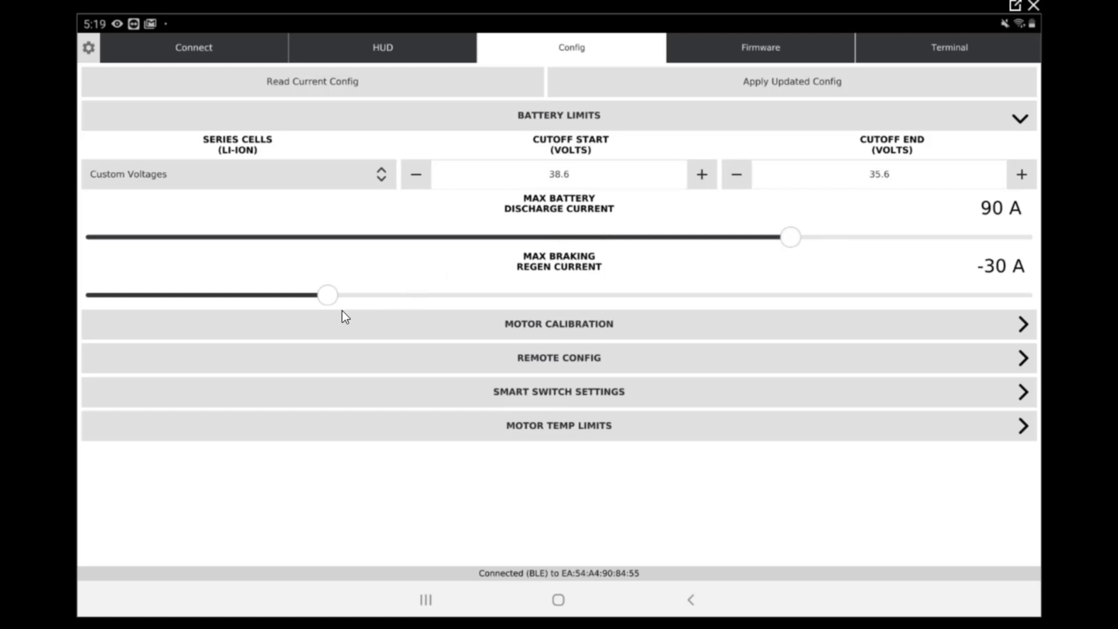
pyautogui.moveTo(330, 298); pyautogui.dragTo(409, 298)
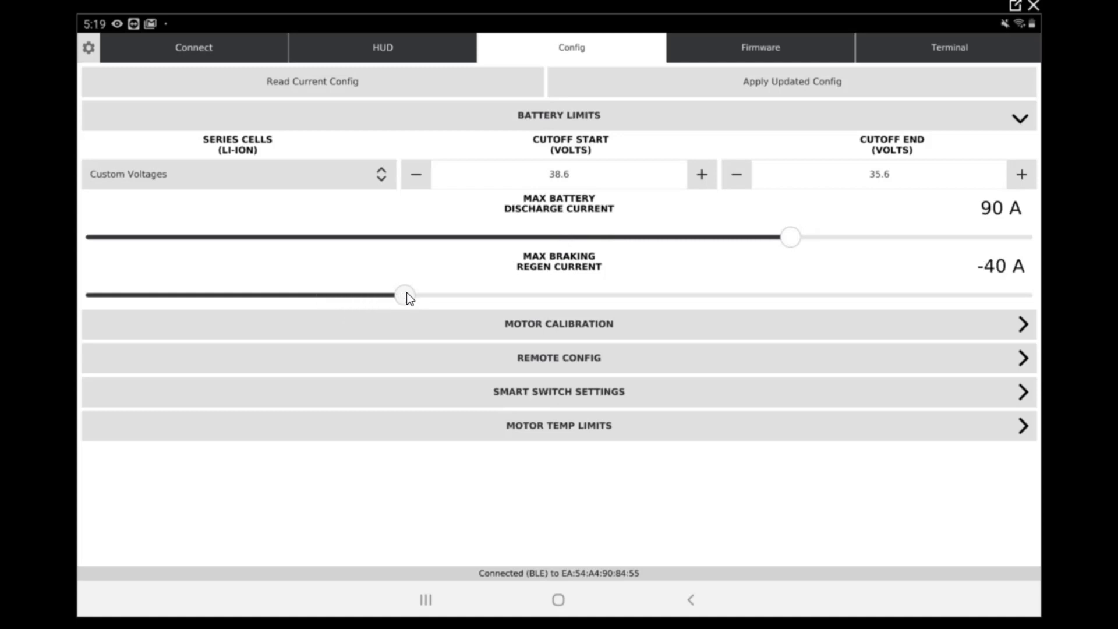
pyautogui.click(762, 89)
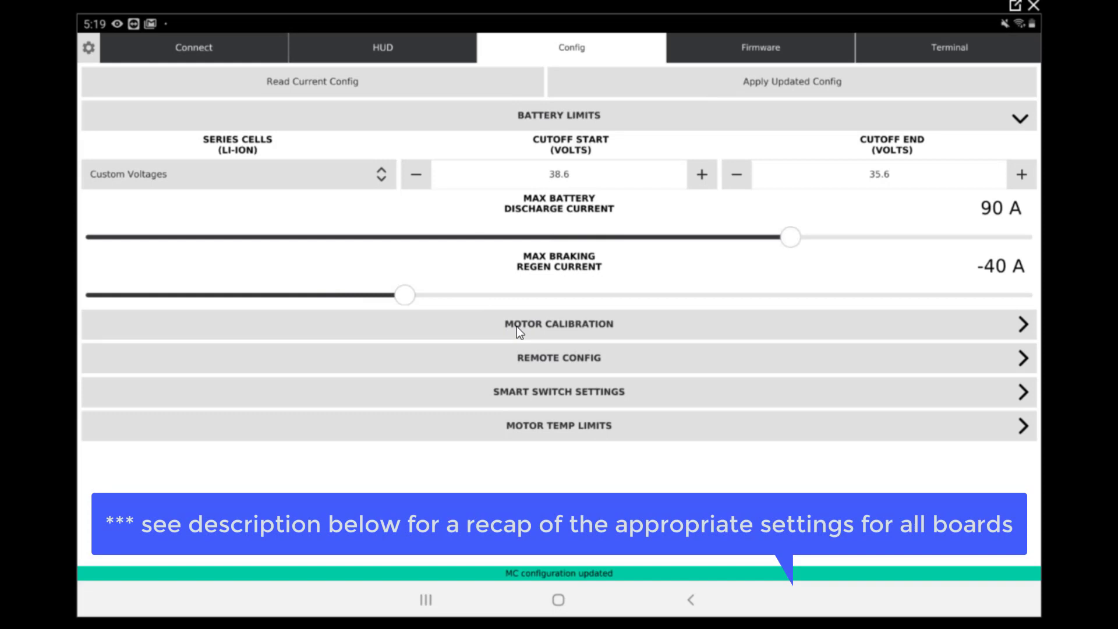
pyautogui.click(540, 111)
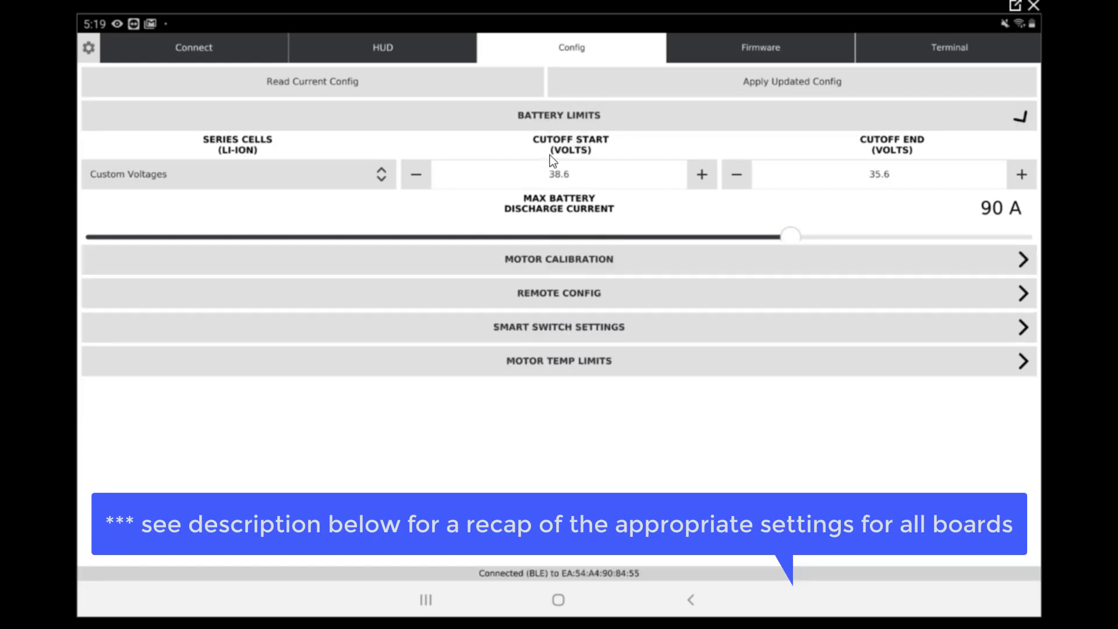
# Step: Run the motor calibration test and apply a maximum motor current of 75 A to both motors
pyautogui.click(562, 158)
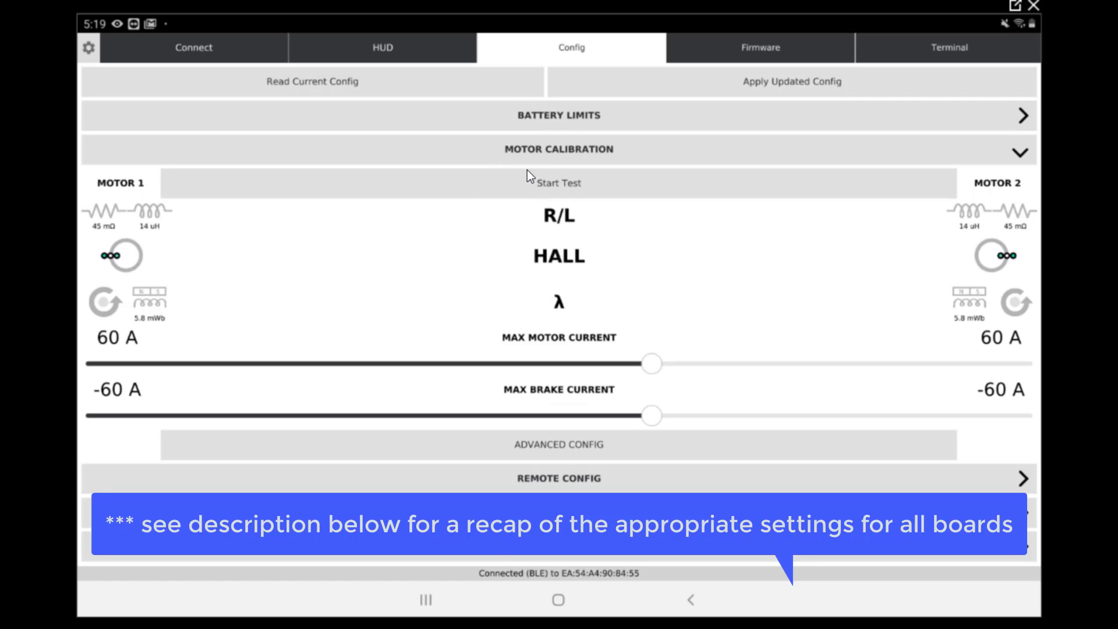
pyautogui.click(561, 182)
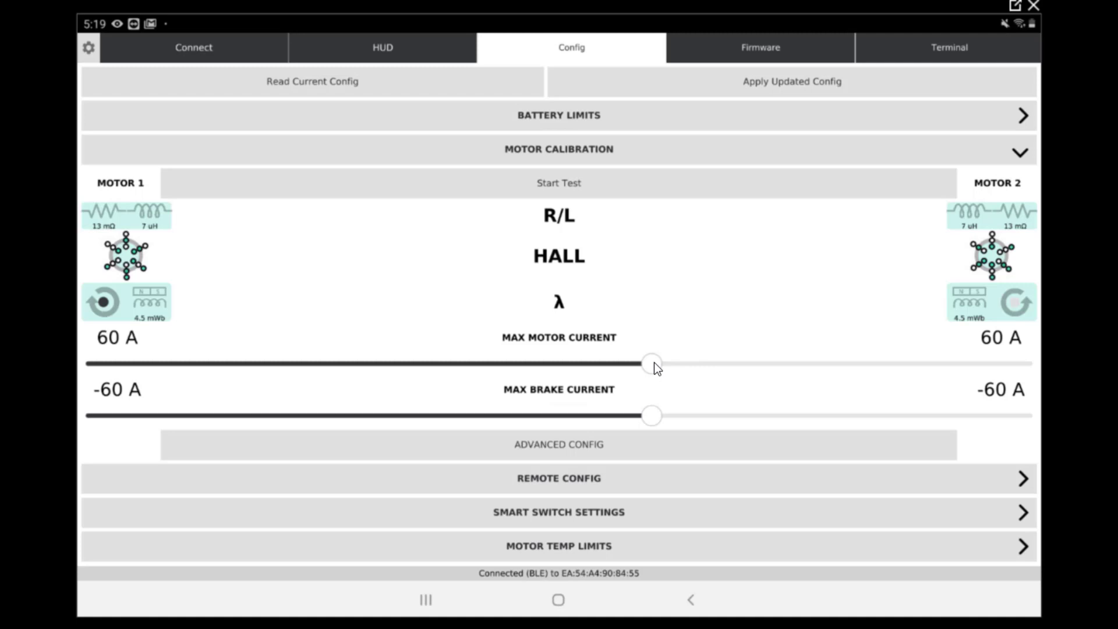
pyautogui.moveTo(671, 365); pyautogui.dragTo(793, 361)
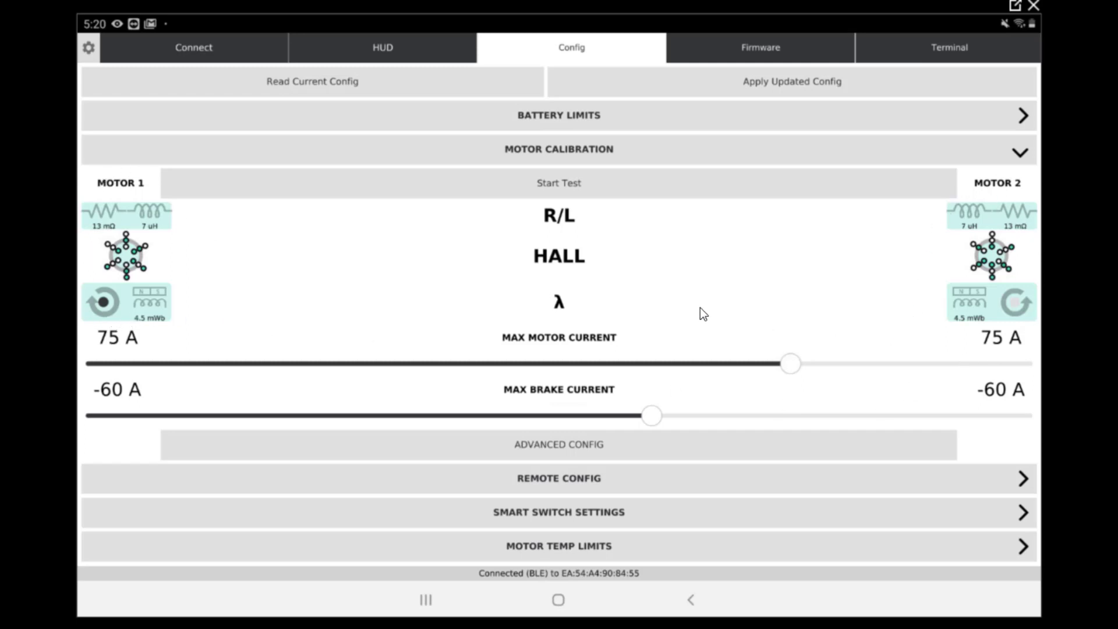
pyautogui.click(768, 81)
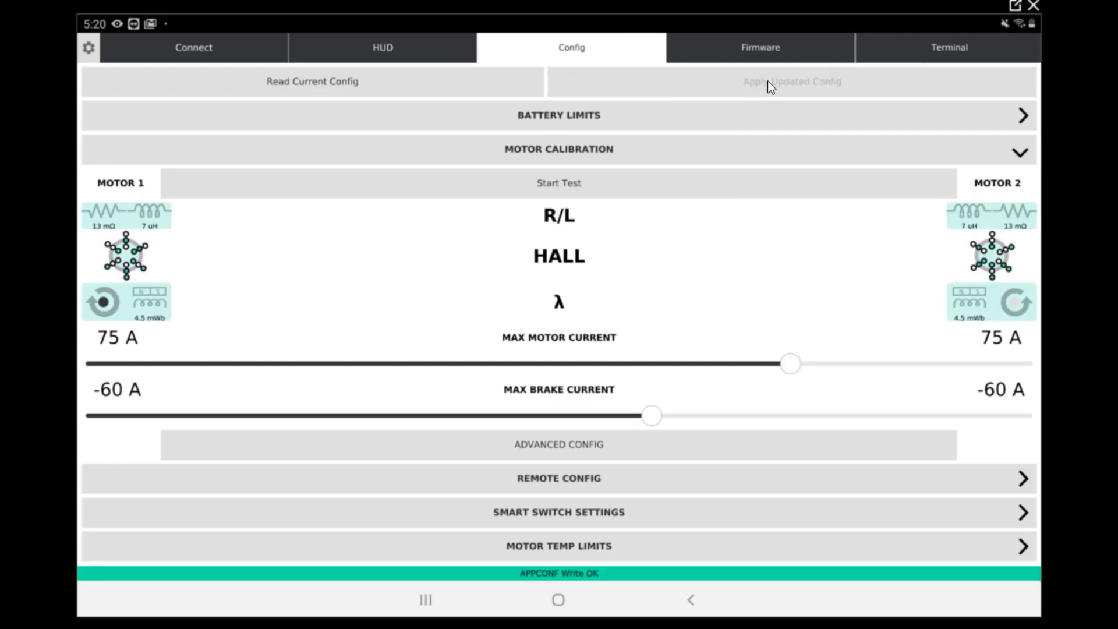
pyautogui.click(580, 156)
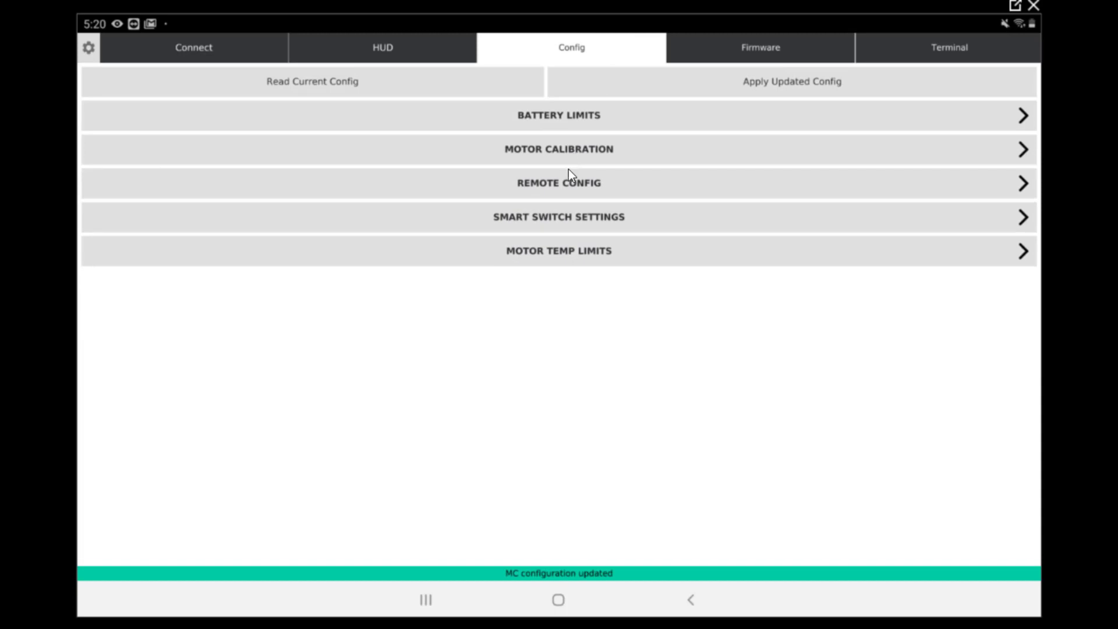
# Step: Calibrate the remote's throttle range in the remote configuration and apply the calibration
pyautogui.click(573, 190)
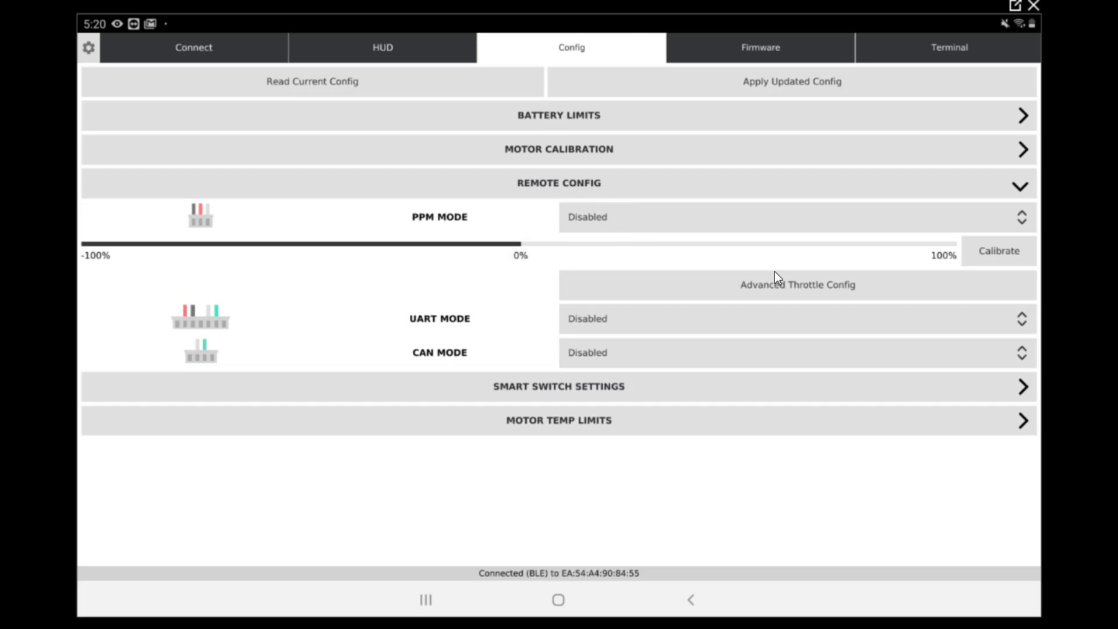
pyautogui.click(994, 248)
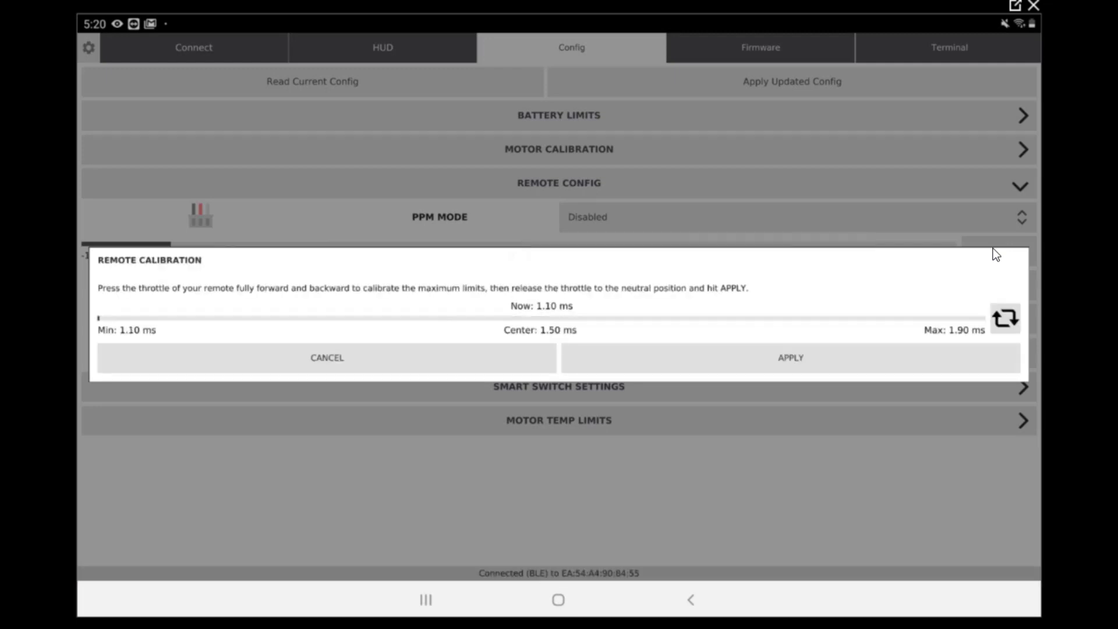
pyautogui.click(755, 367)
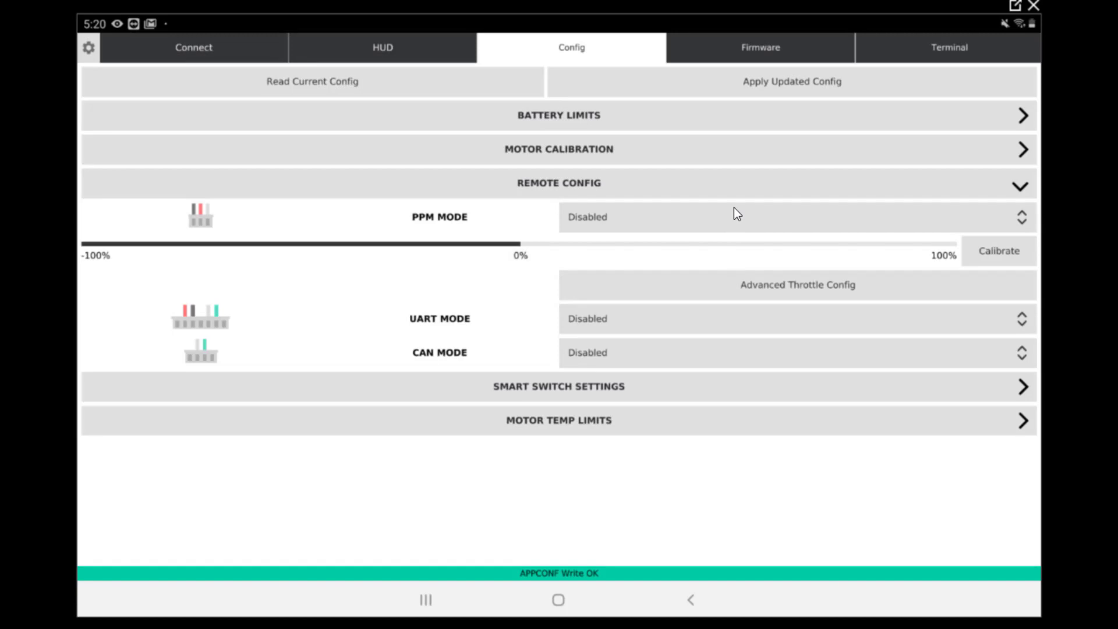
# Step: Set the remote's PPM mode to Forward/Brake and apply the updated configuration
pyautogui.click(732, 224)
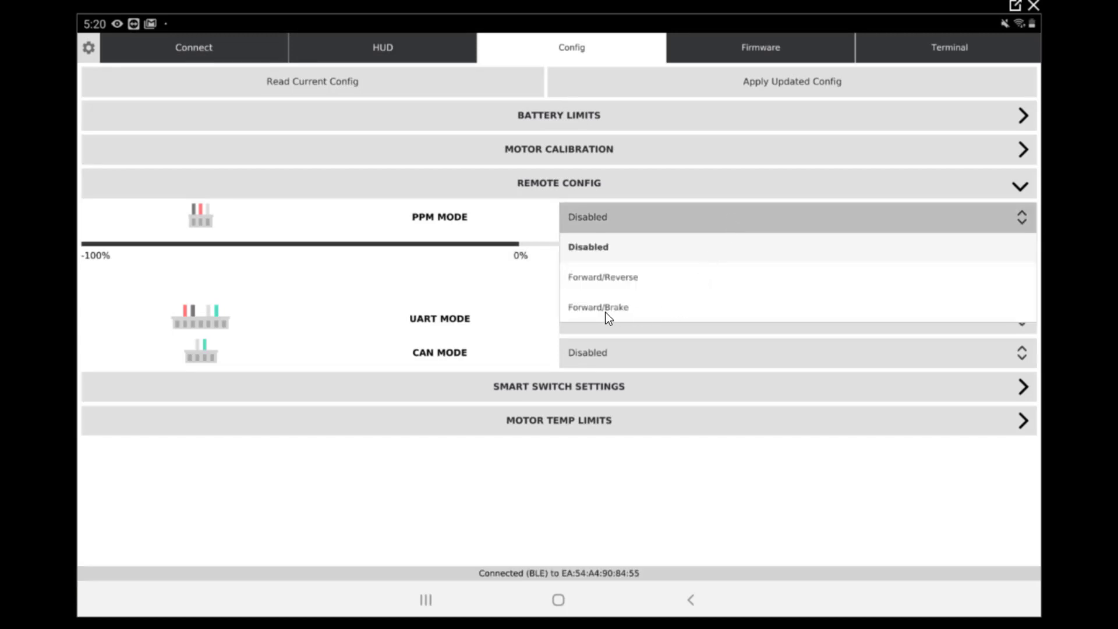
pyautogui.click(605, 309)
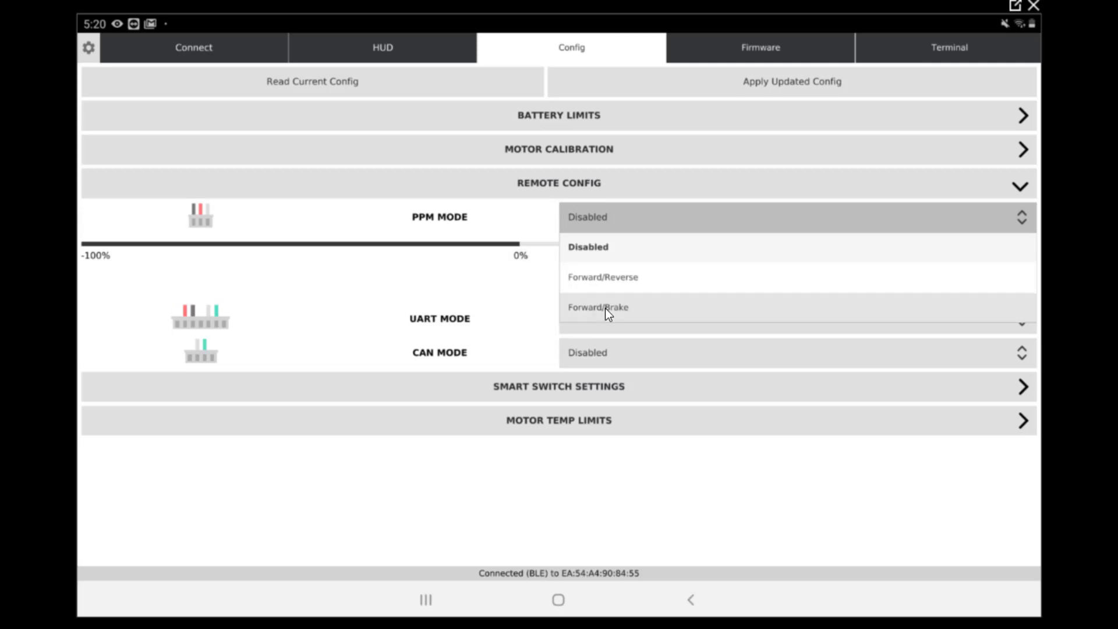
pyautogui.click(752, 81)
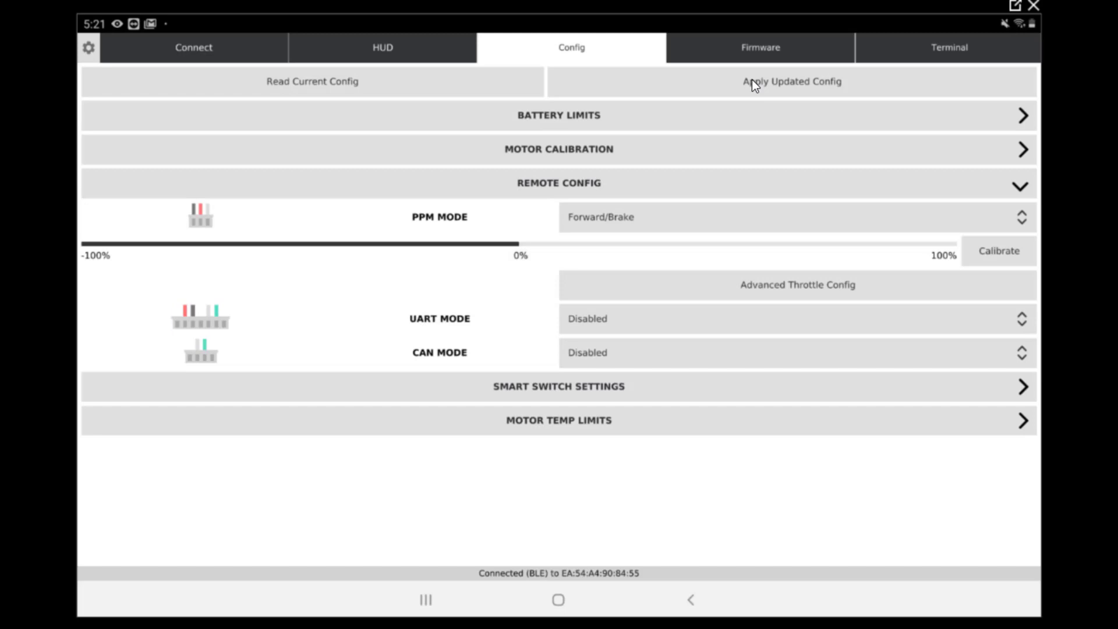
# Step: Rerun the calibration test for both motors and apply the updated configuration
pyautogui.click(540, 150)
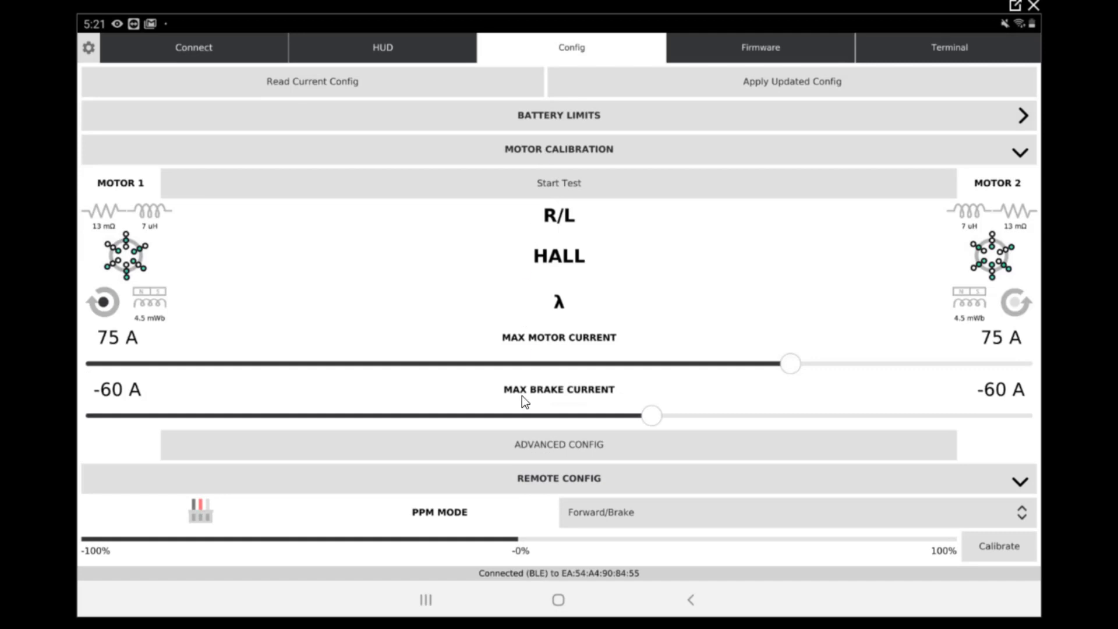
pyautogui.click(499, 484)
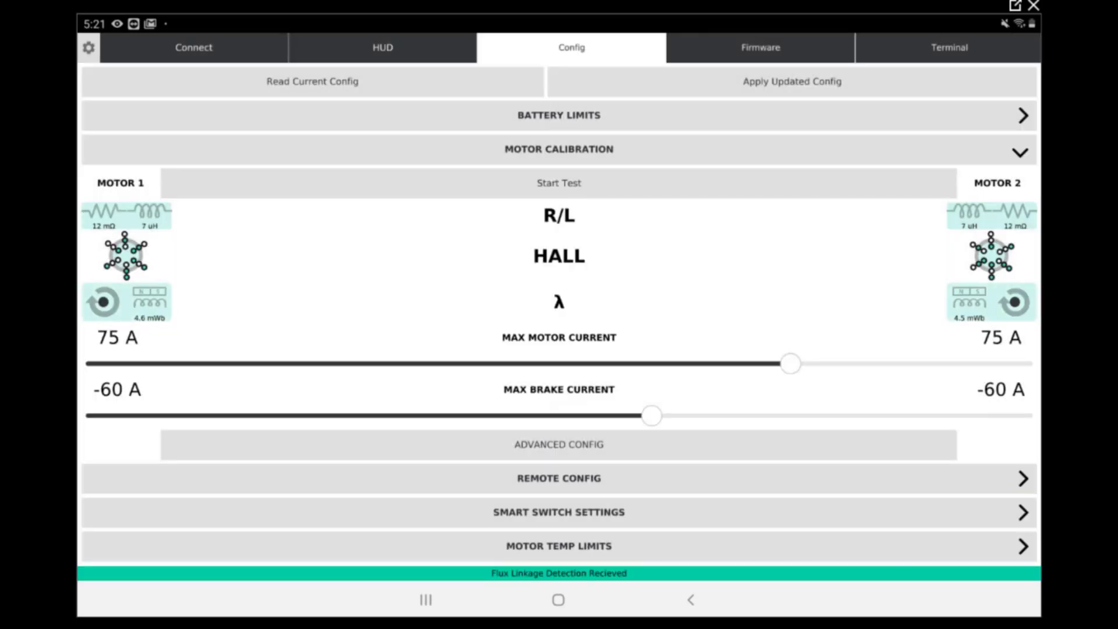
pyautogui.click(752, 81)
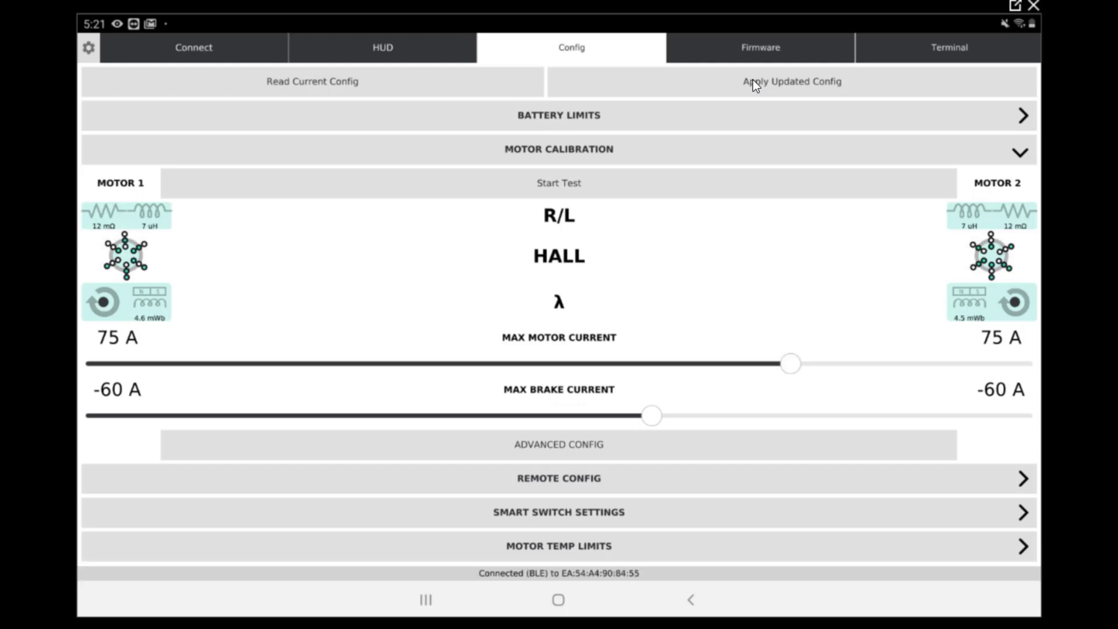
pyautogui.click(564, 156)
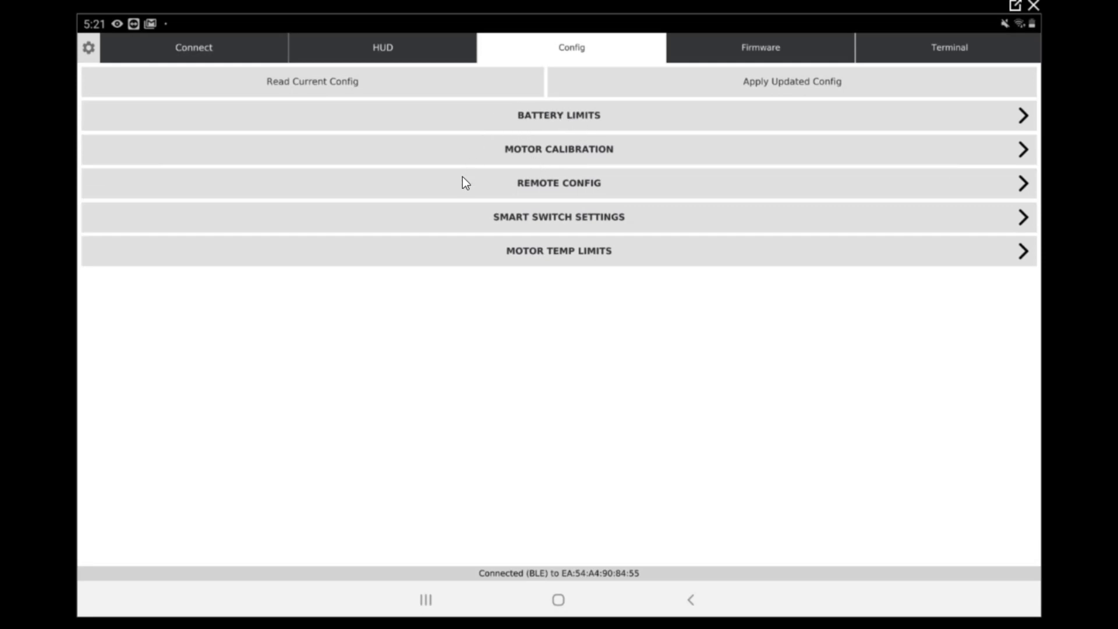
# Step: Disable motor thermal throttling in the motor temperature limits and apply the updated configuration
pyautogui.click(548, 256)
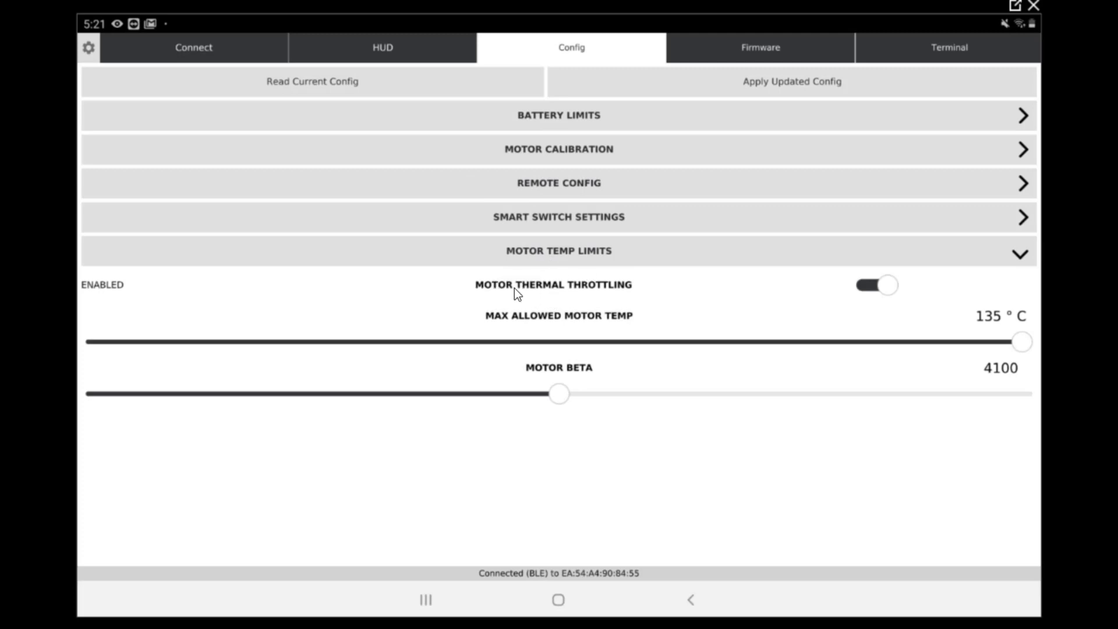
pyautogui.click(885, 285)
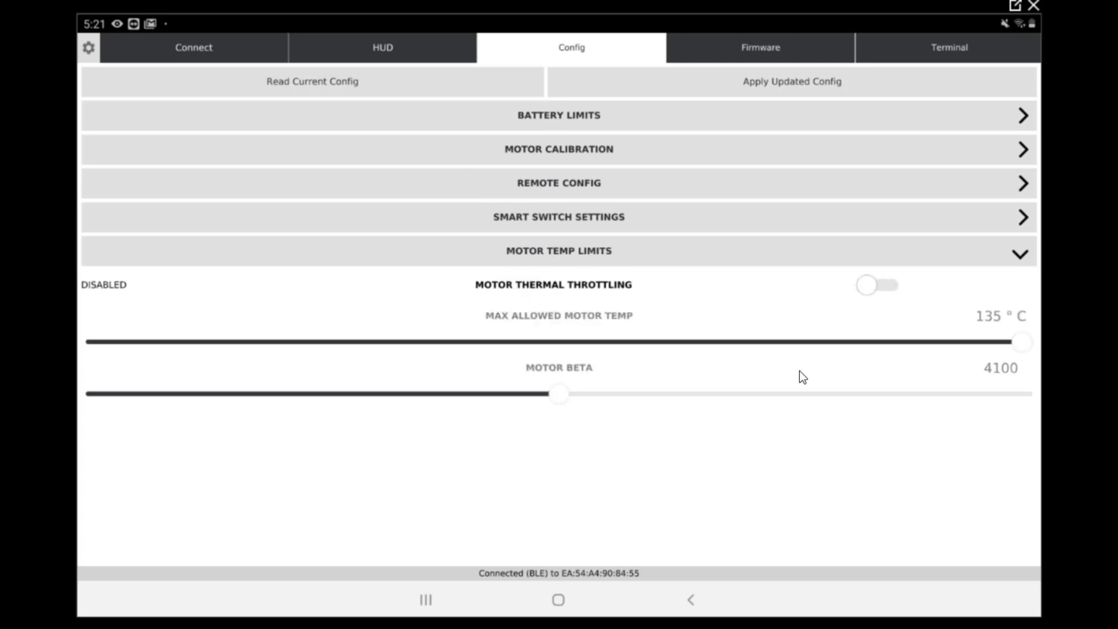
pyautogui.click(857, 78)
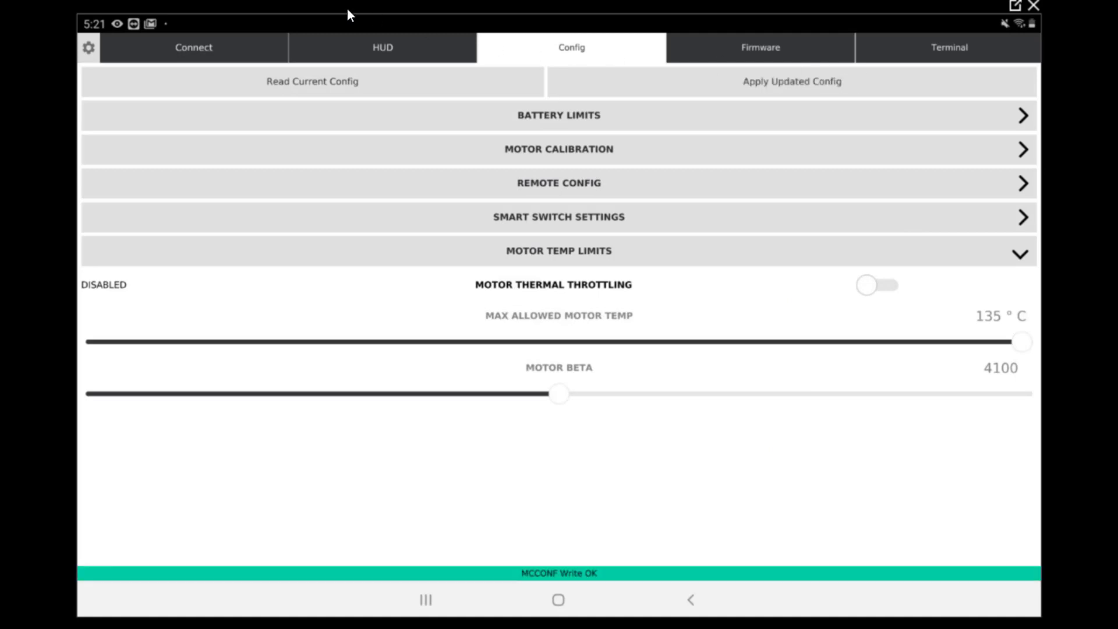
# Step: Disconnect the app from the Bluetooth controller
pyautogui.click(242, 45)
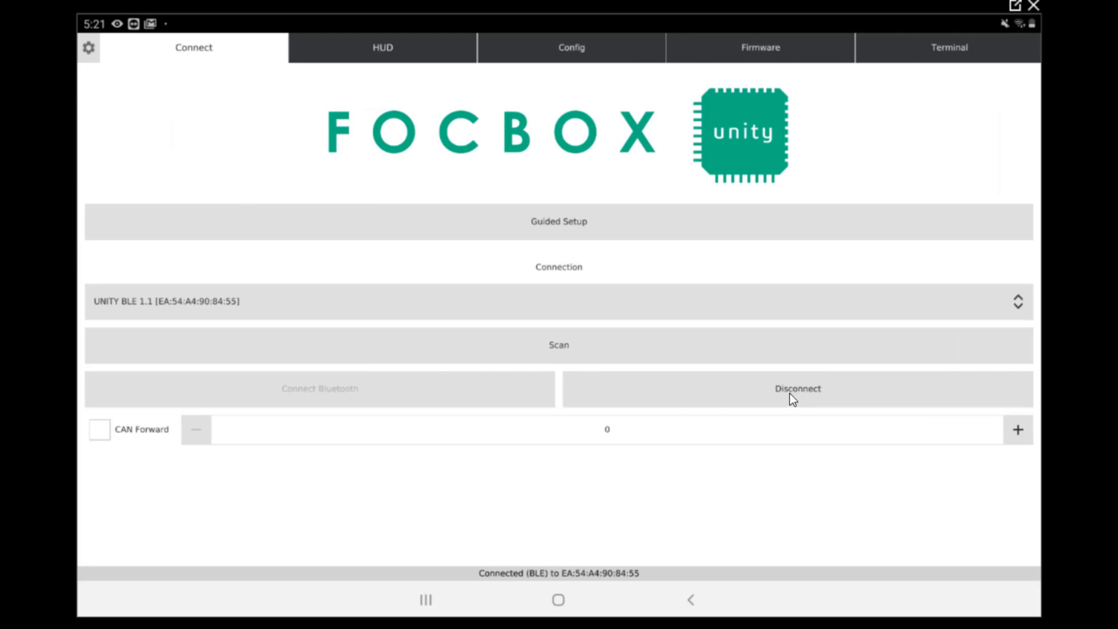
pyautogui.click(794, 386)
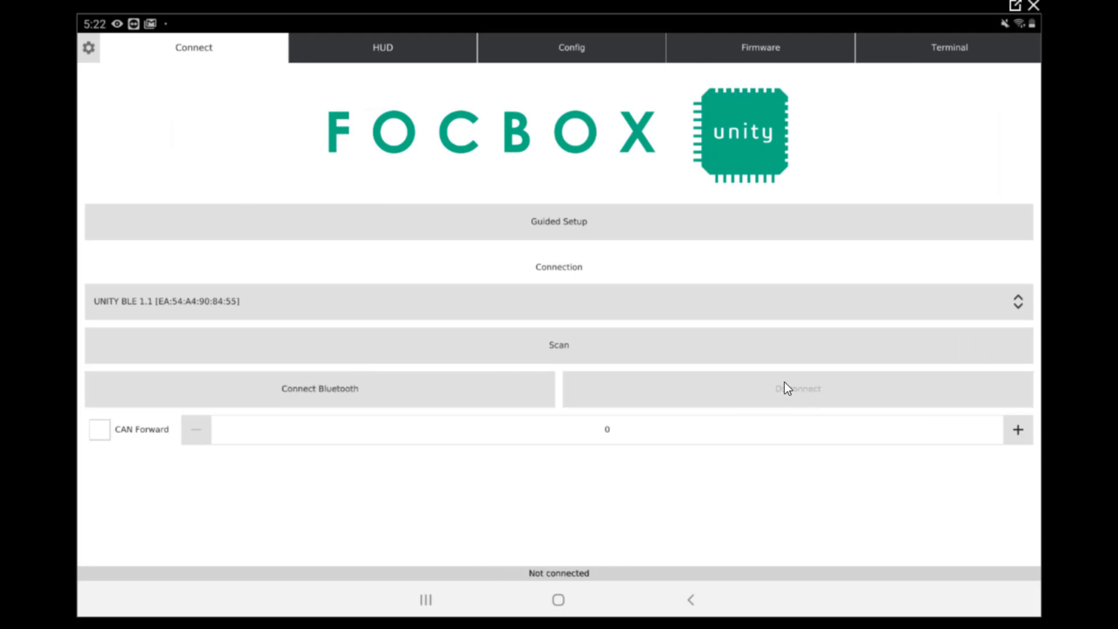